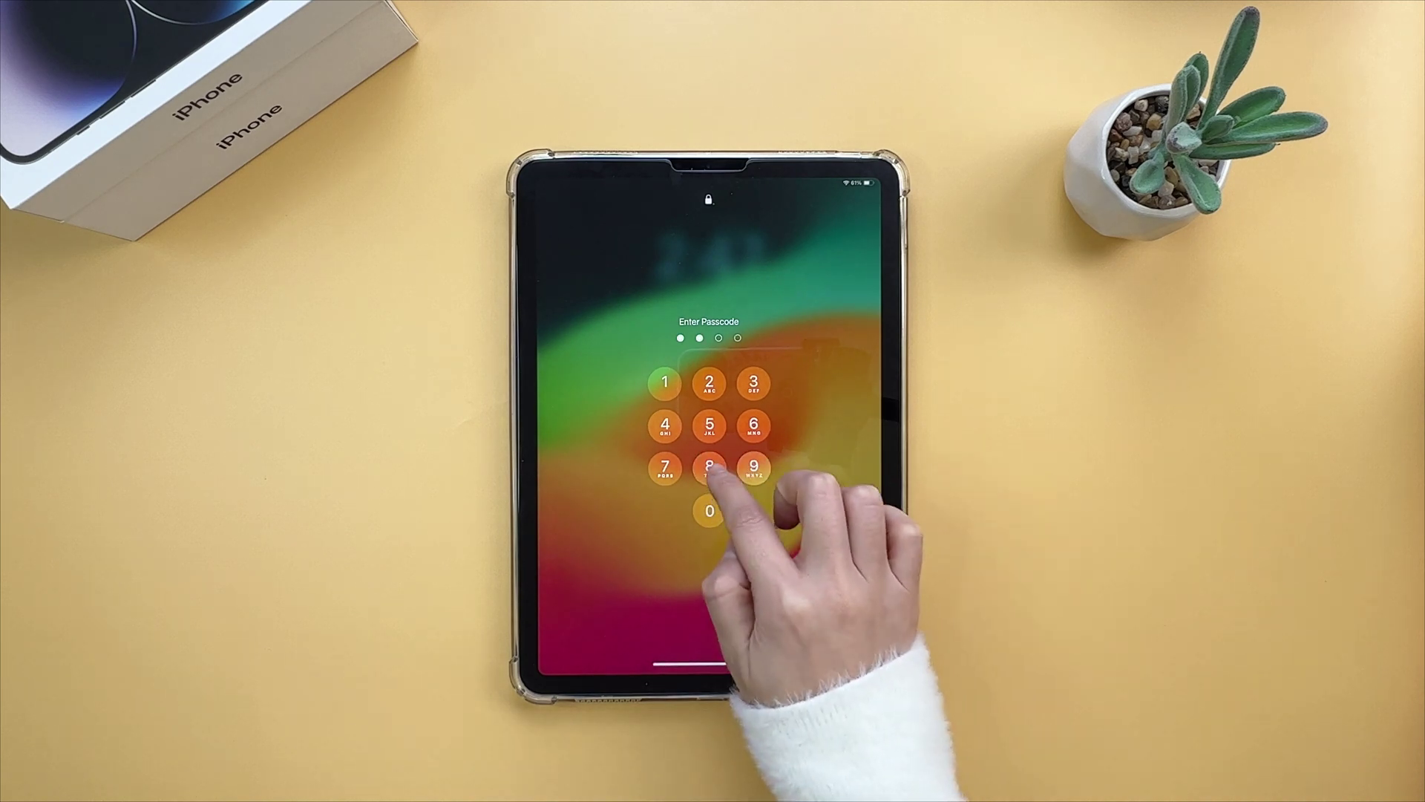
Enter the first wrong passcode guesses on the iPad lock-screen keypad
{"action": "left_click", "coordinate": [709, 468]}
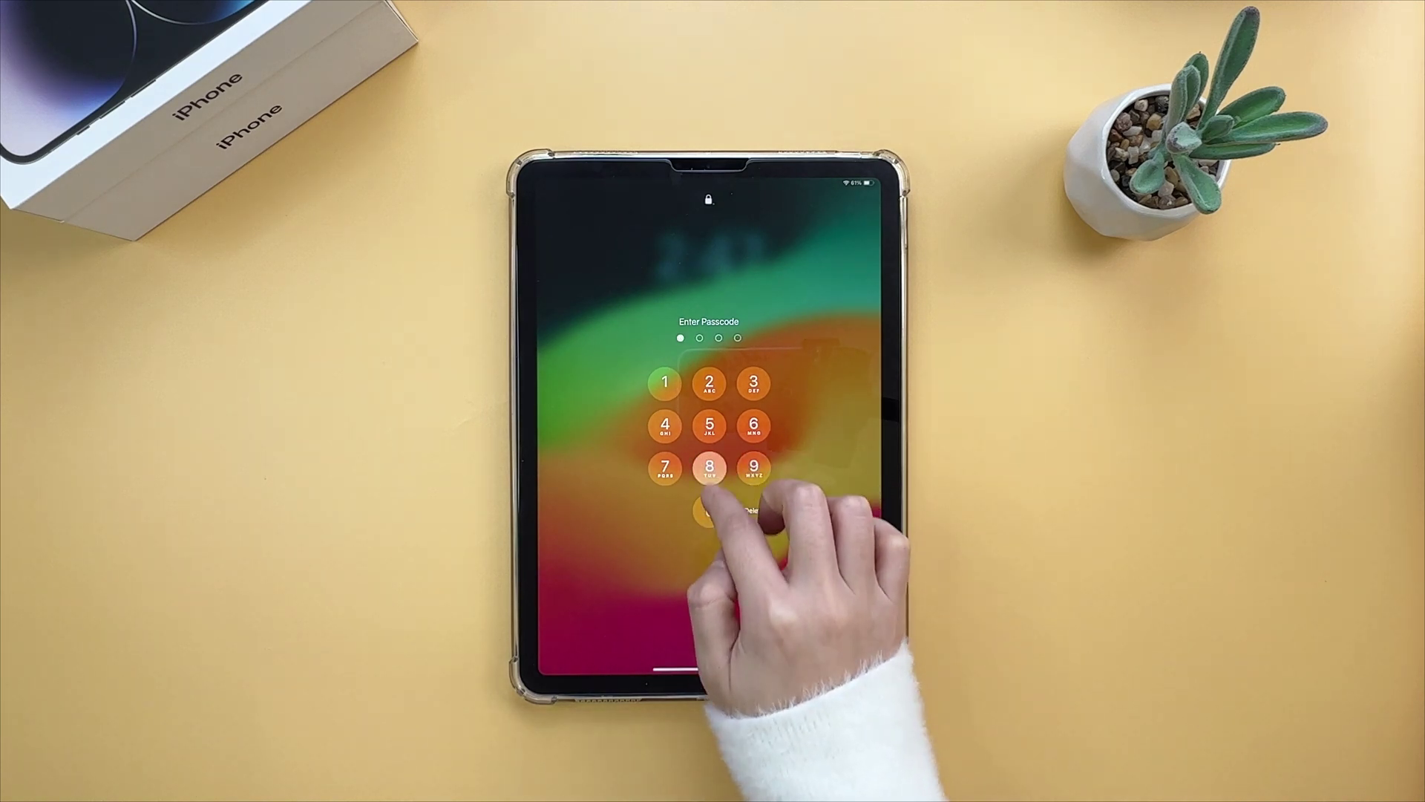
{"action": "left_click", "coordinate": [710, 511]}
{"action": "left_click", "coordinate": [709, 468]}
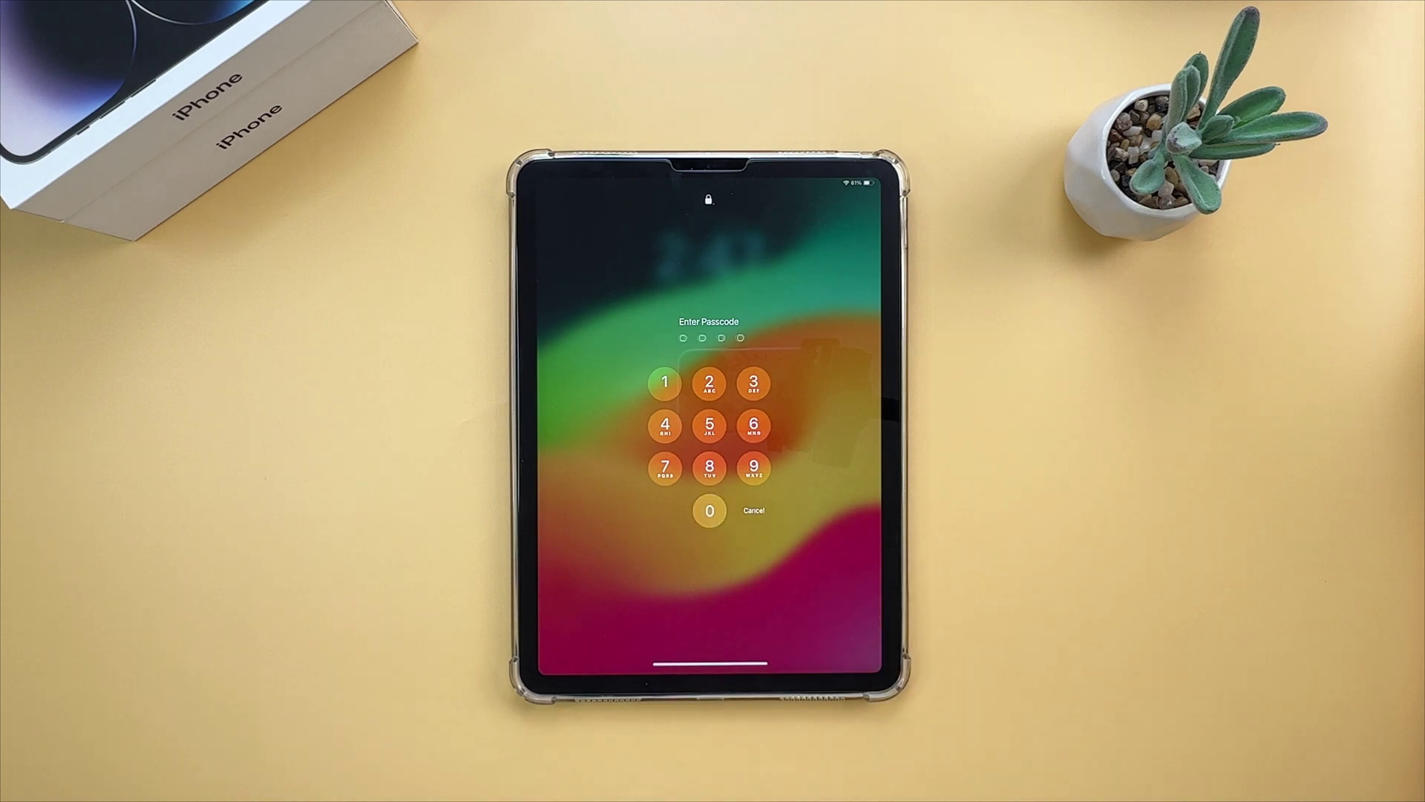
{"action": "left_click", "coordinate": [709, 425]}
{"action": "left_click", "coordinate": [709, 468]}
Keep entering wrong passcodes until the iPad shows unavailable for 1 minute
{"action": "left_click", "coordinate": [665, 468]}
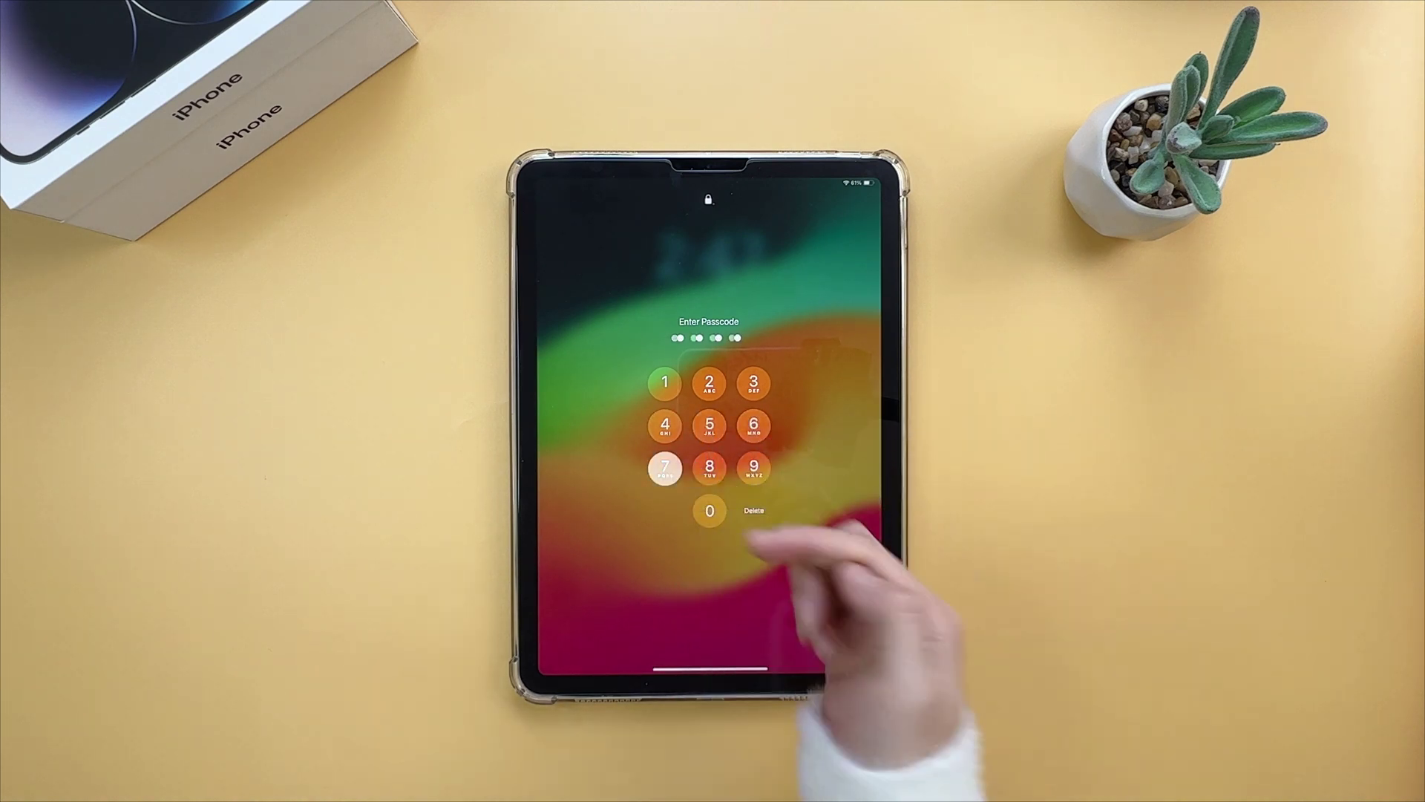
{"action": "left_click", "coordinate": [709, 467]}
{"action": "left_click", "coordinate": [710, 425]}
{"action": "left_click", "coordinate": [665, 426]}
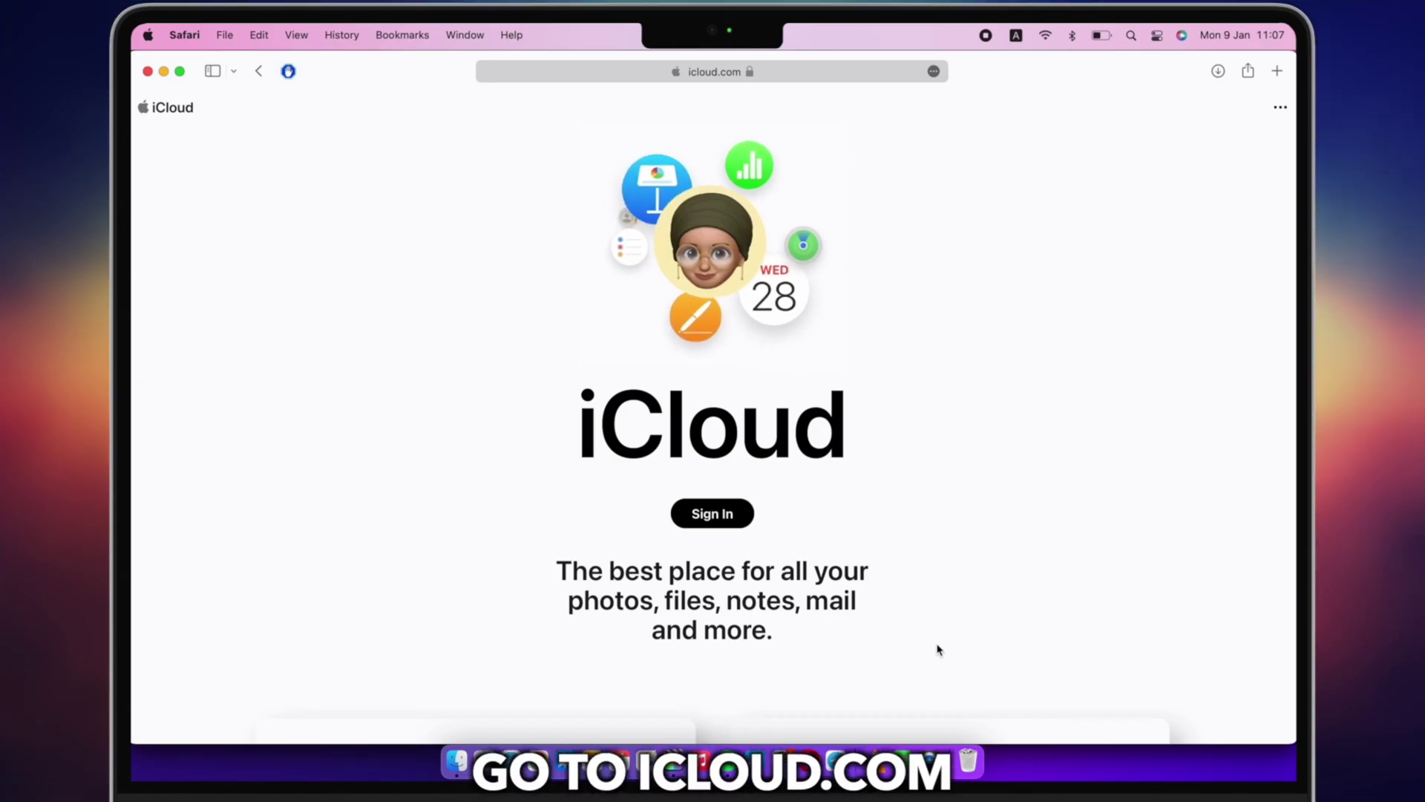
Sign in on iCloud.com in Safari to reach Find Devices
{"action": "left_click", "coordinate": [730, 518]}
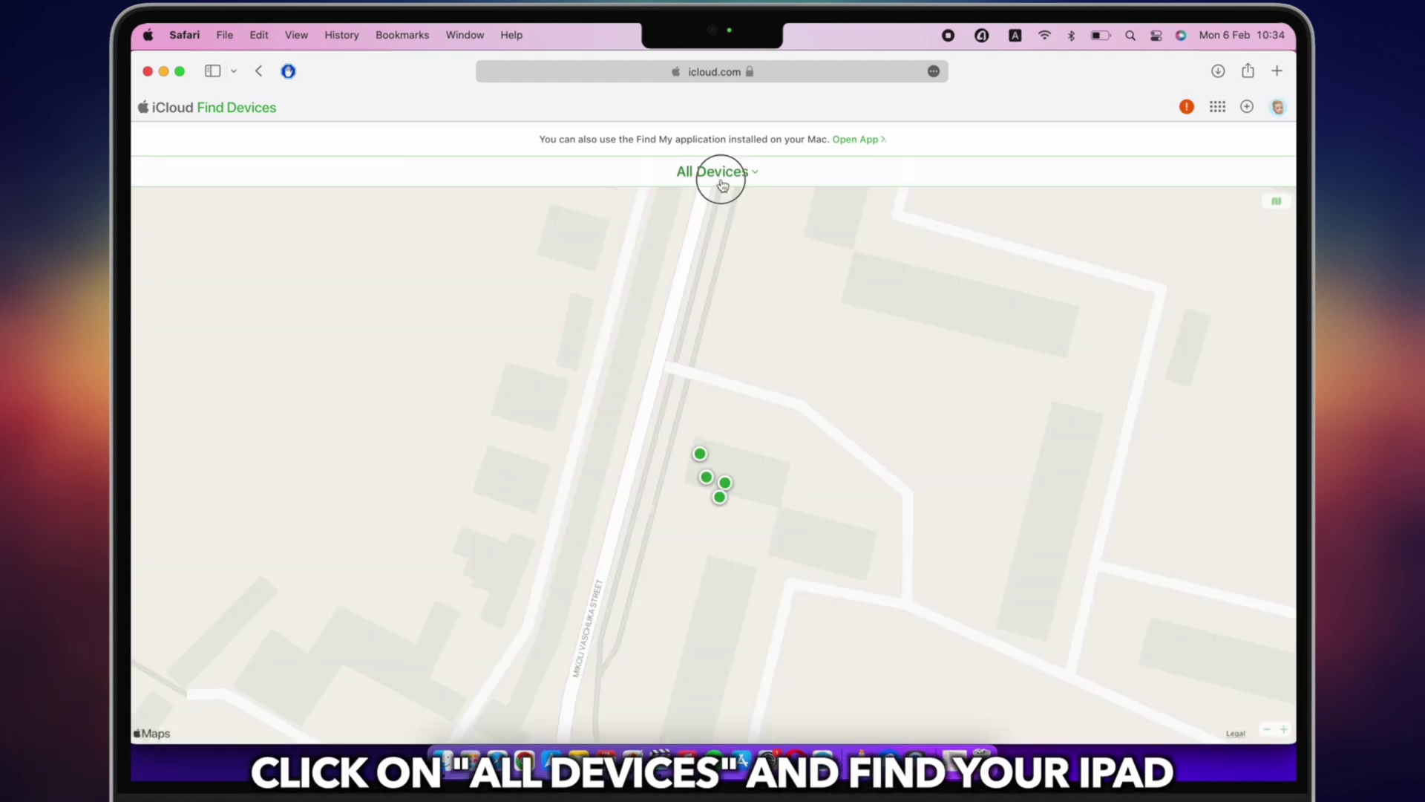
Select the iPad under All Devices and choose Erase iPad
{"action": "left_click", "coordinate": [713, 171]}
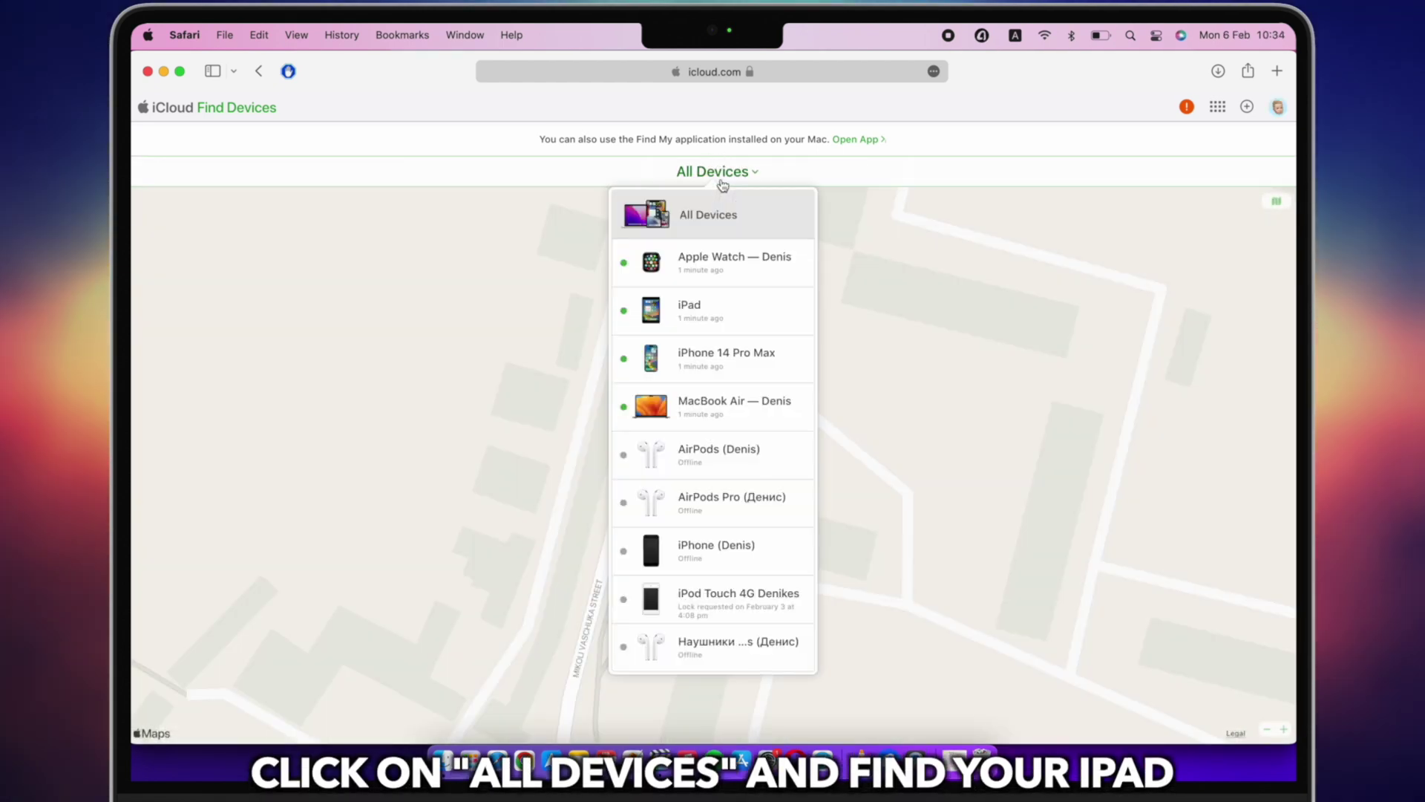
{"action": "left_click", "coordinate": [717, 316]}
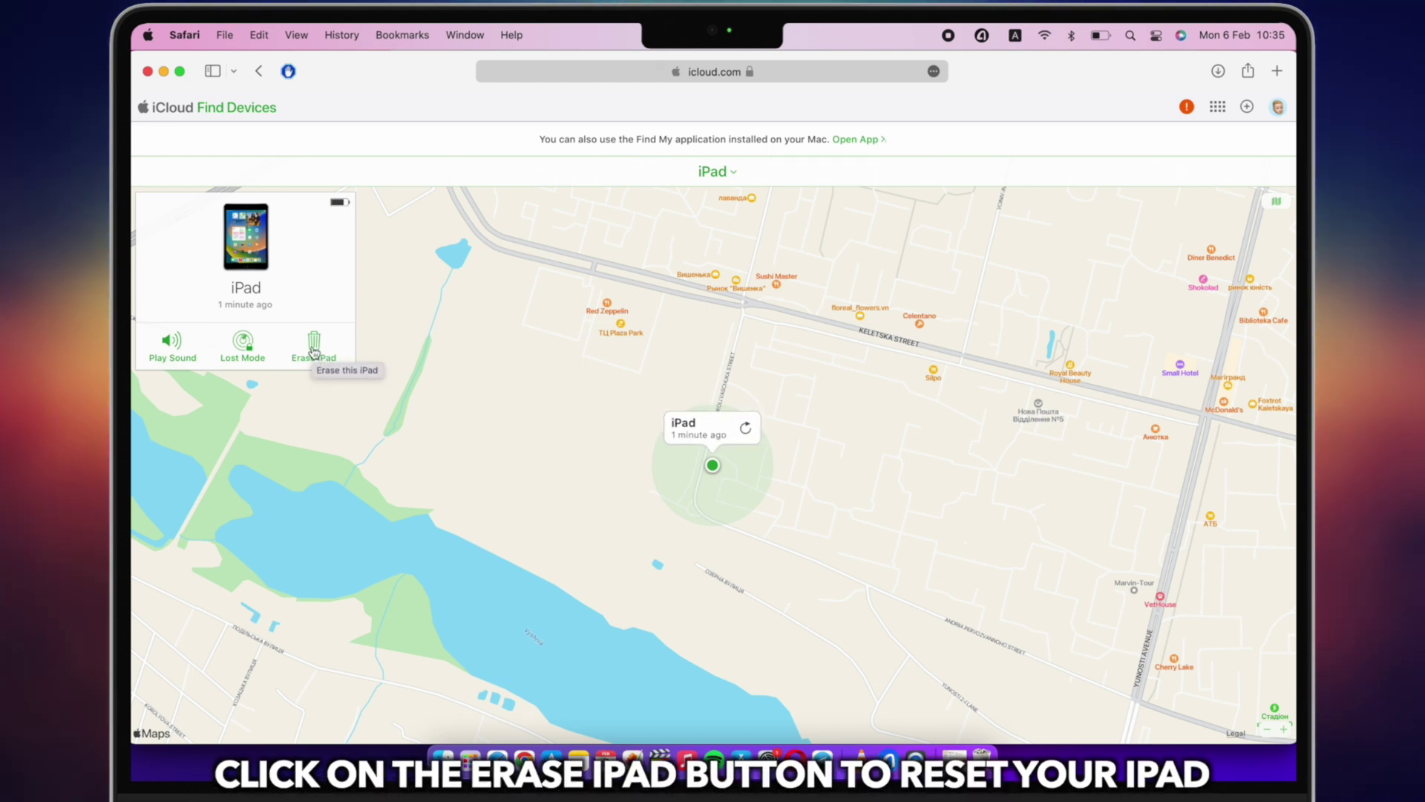
{"action": "left_click", "coordinate": [315, 345]}
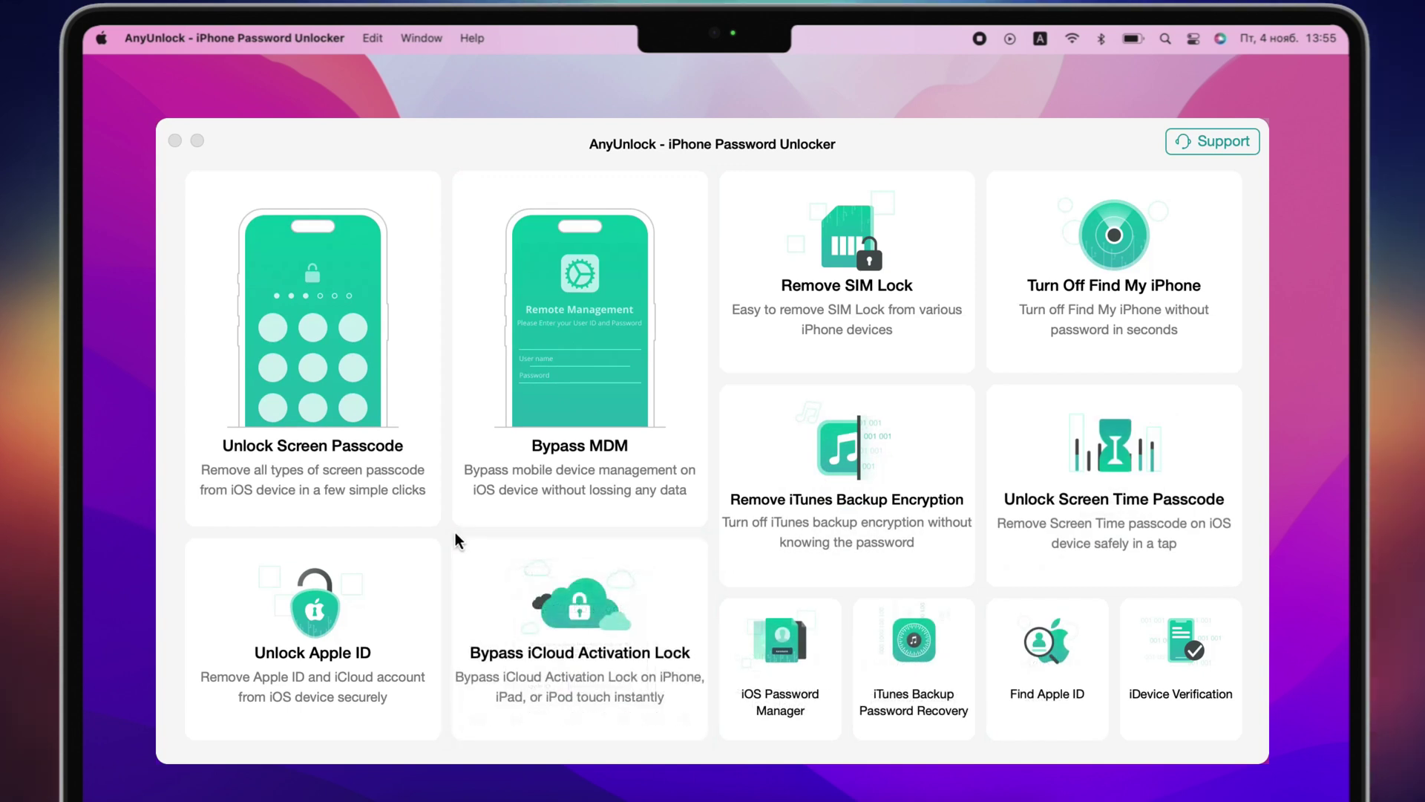
Start the Unlock Screen Passcode tool in AnyUnlock
{"action": "left_click", "coordinate": [363, 470]}
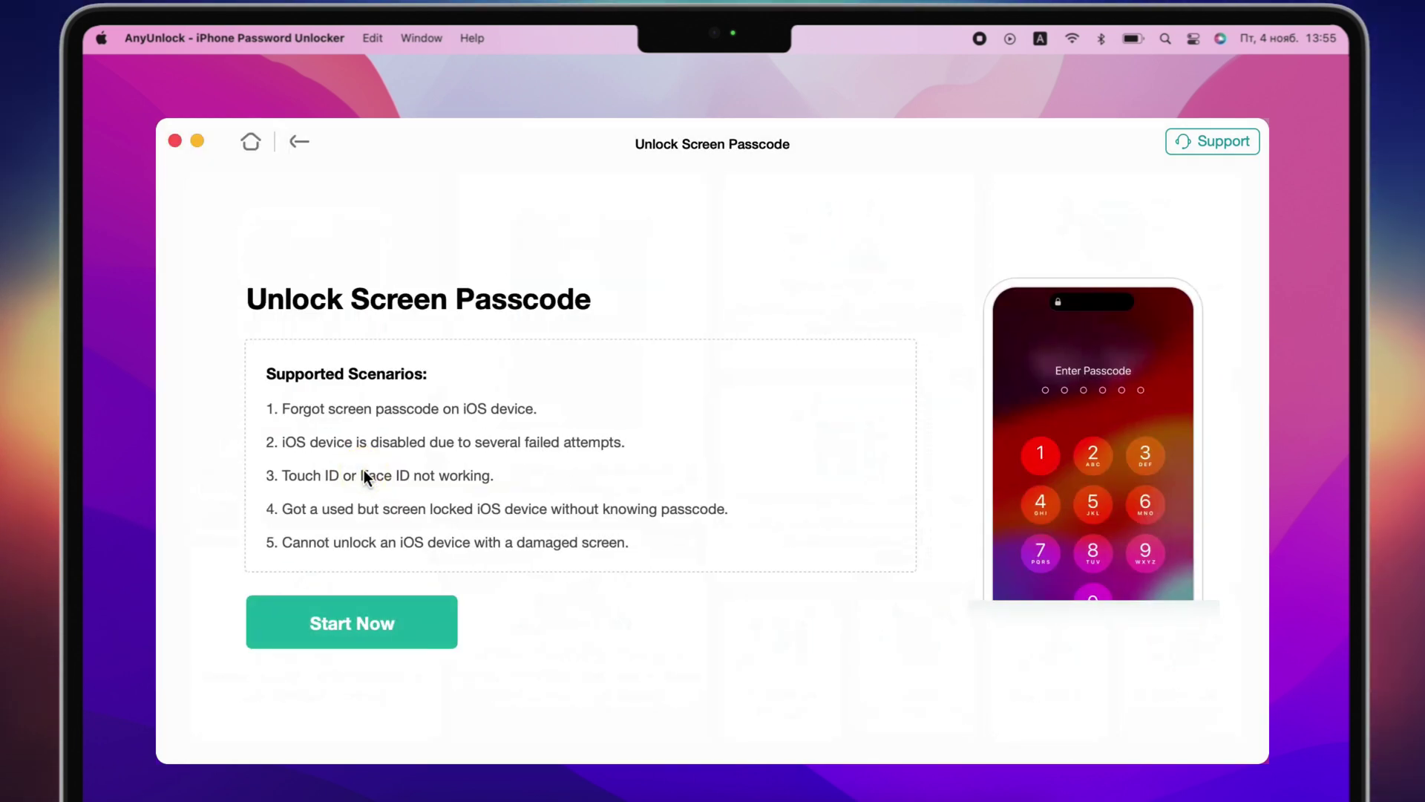
{"action": "left_click", "coordinate": [387, 623]}
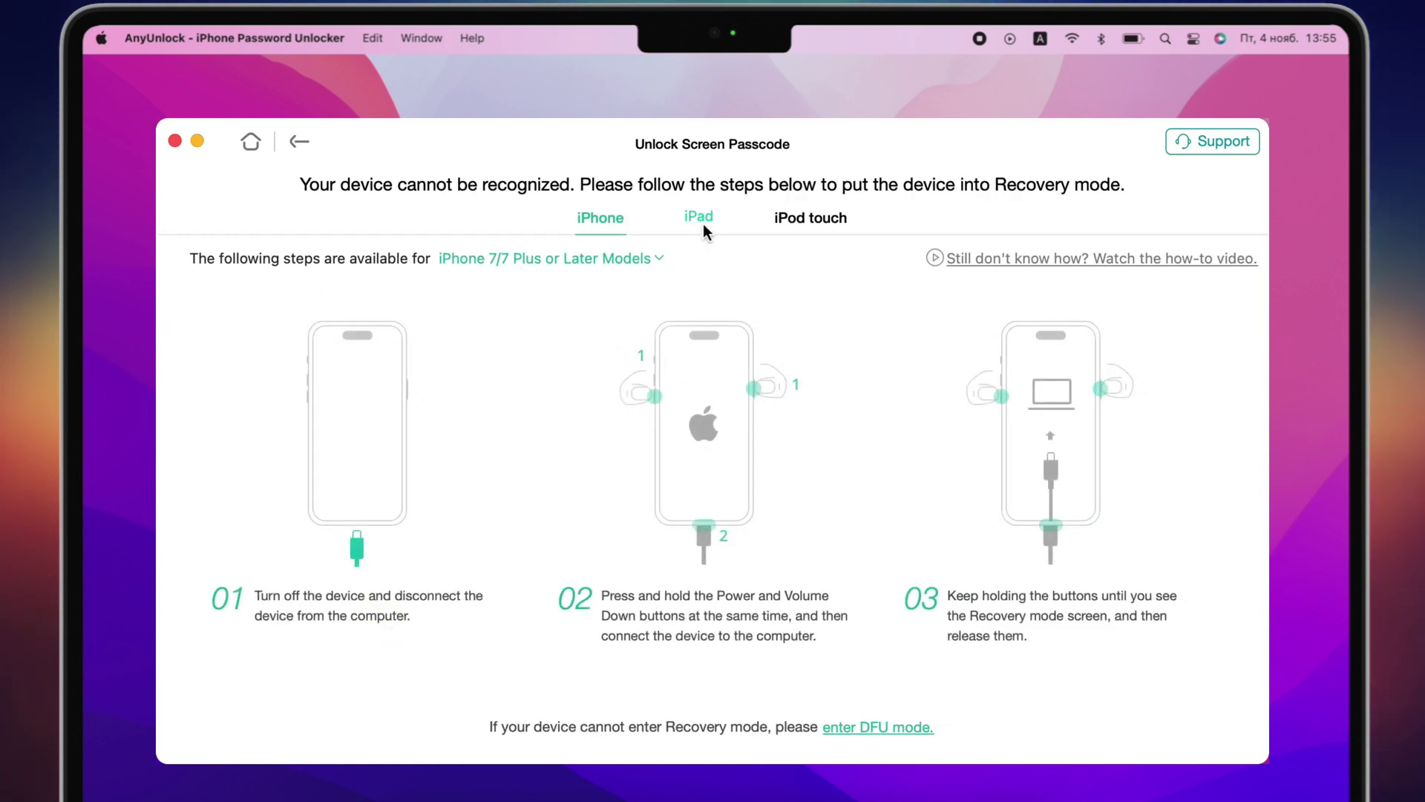
Switch the recovery-mode instructions to iPad to reach the iPad Pro 12.9 Gen5 firmware page
{"action": "left_click", "coordinate": [703, 220]}
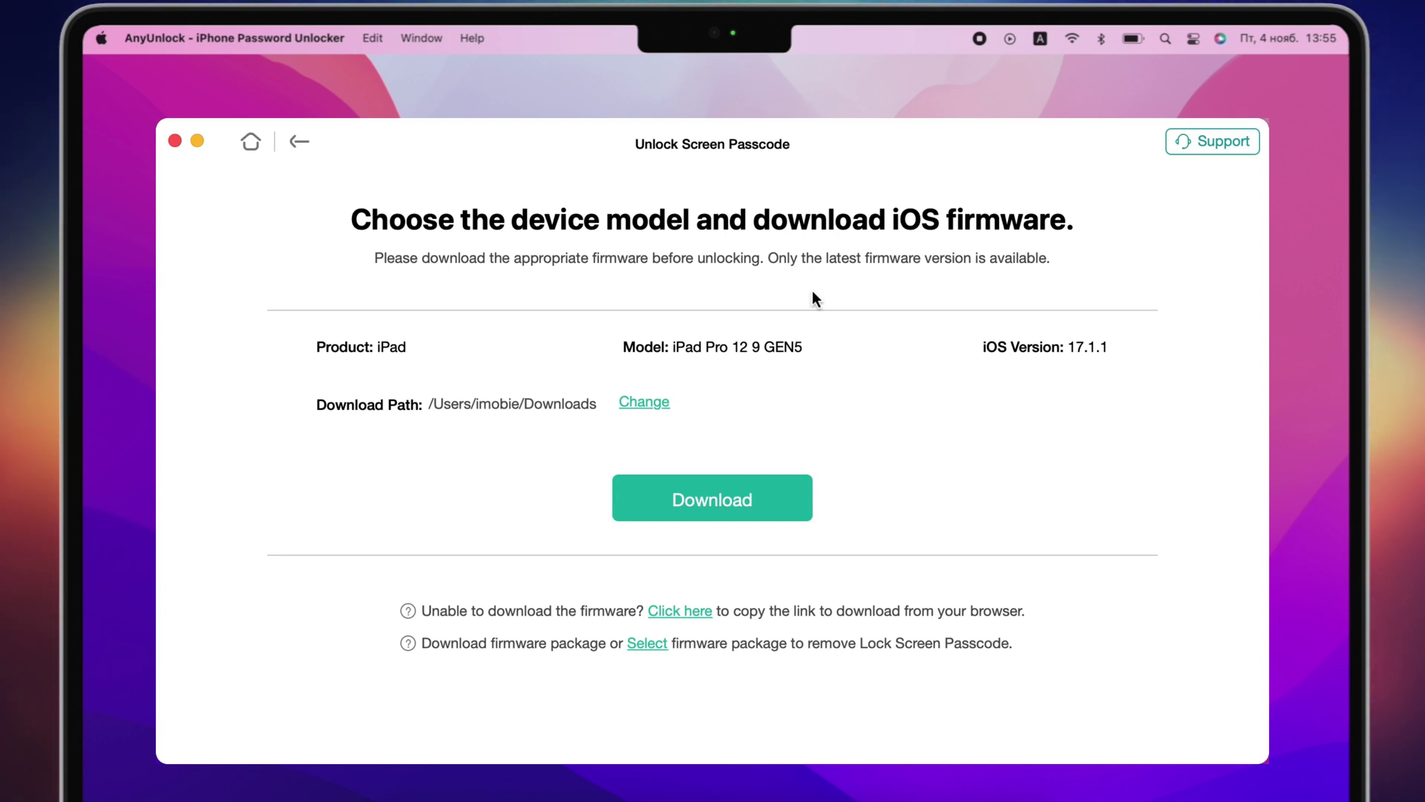
Download the iOS 17.1.1 firmware for the iPad Pro 12.9 Gen5
{"action": "left_click", "coordinate": [738, 506]}
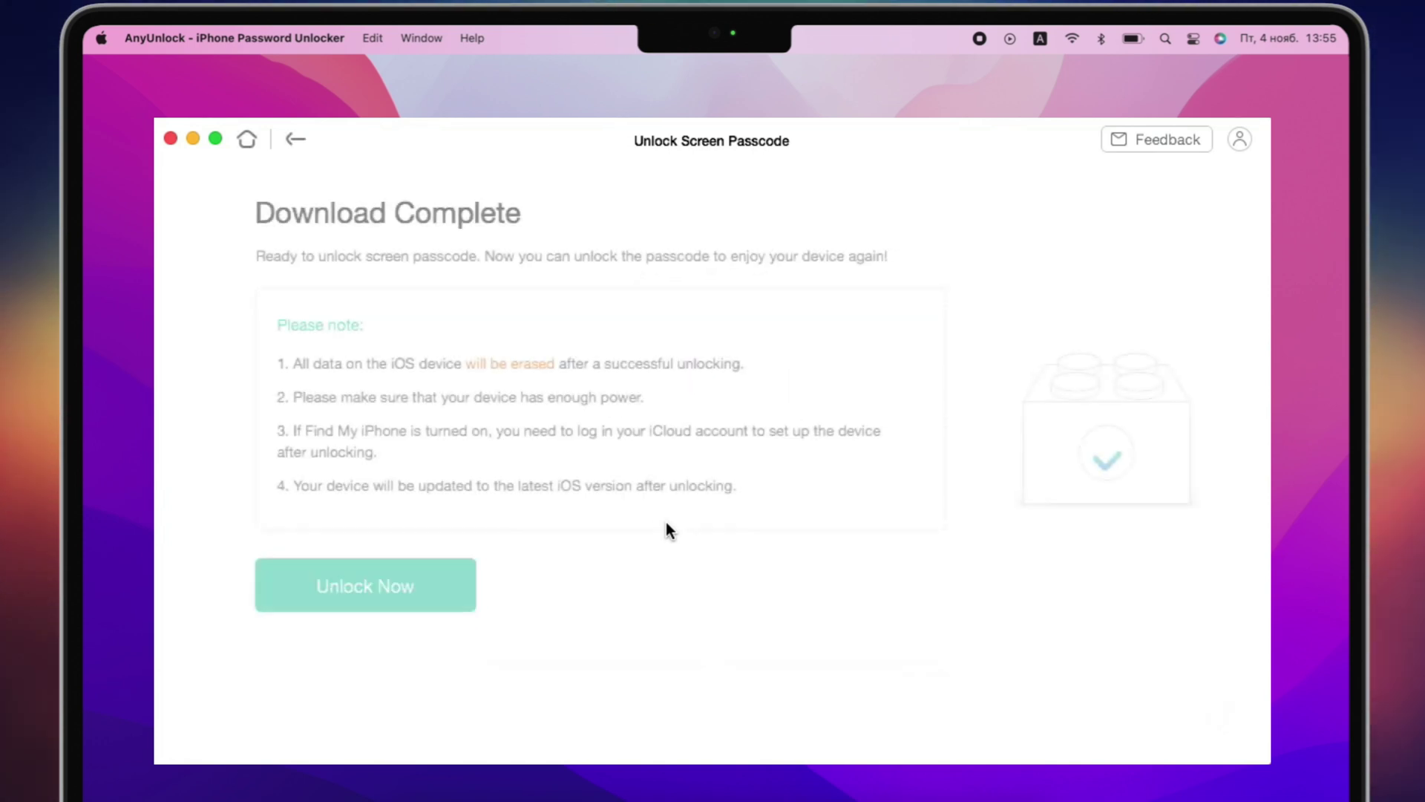
Start removing the iPad's screen passcode with Unlock Now
{"action": "left_click", "coordinate": [404, 585]}
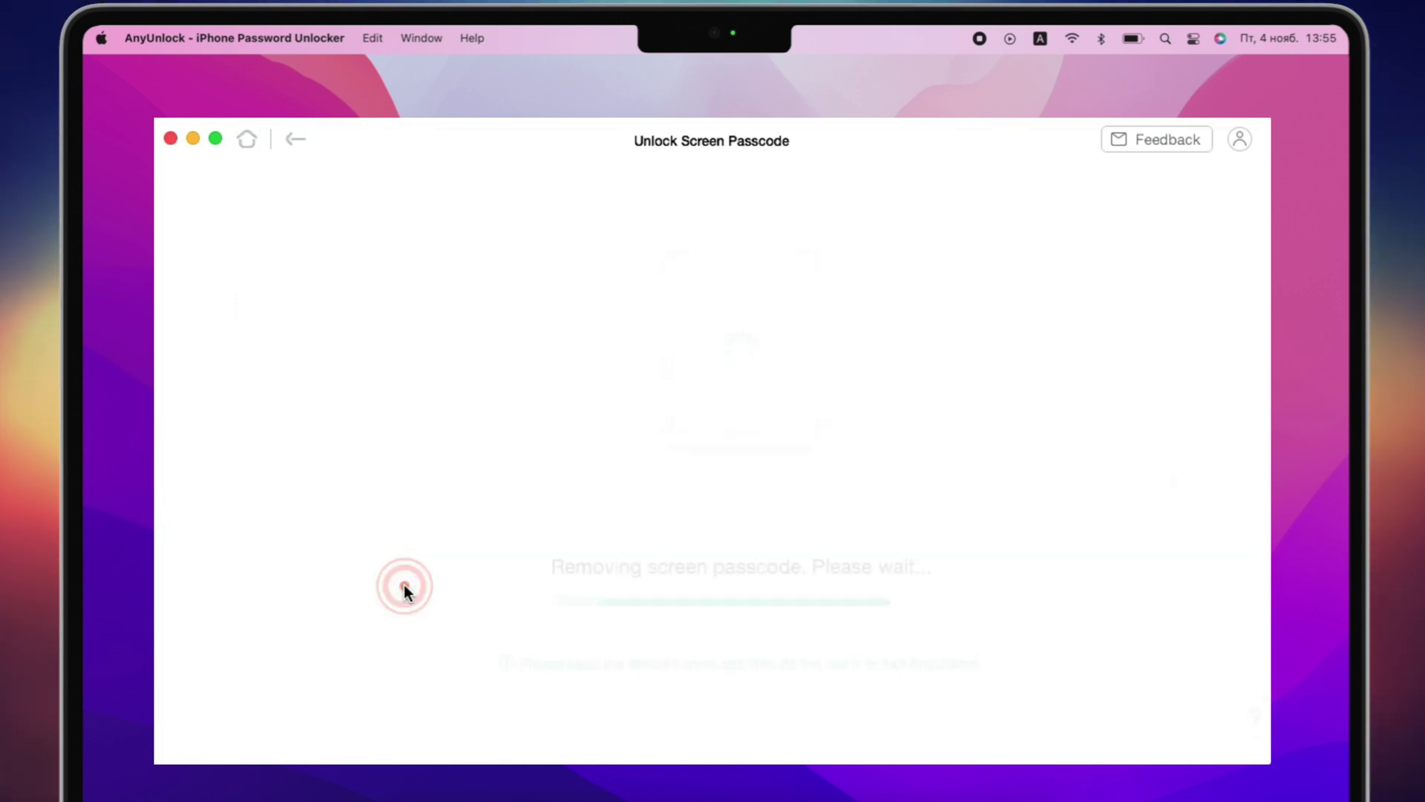